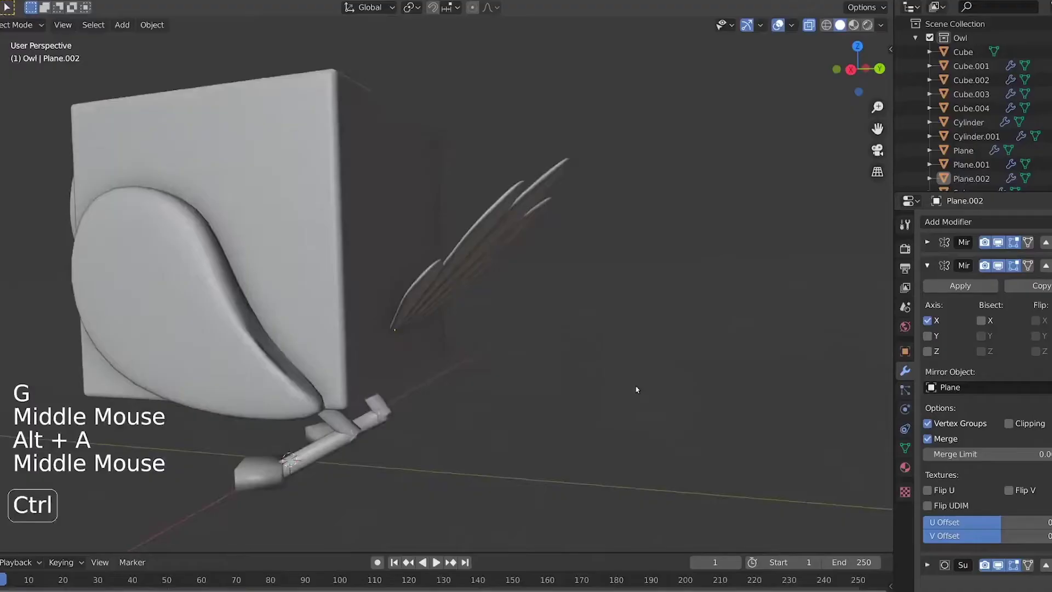
Step: Orbit and pan the owl model round to a side view centred on its foot
middle_click_drag(634, 387, 542, 240)
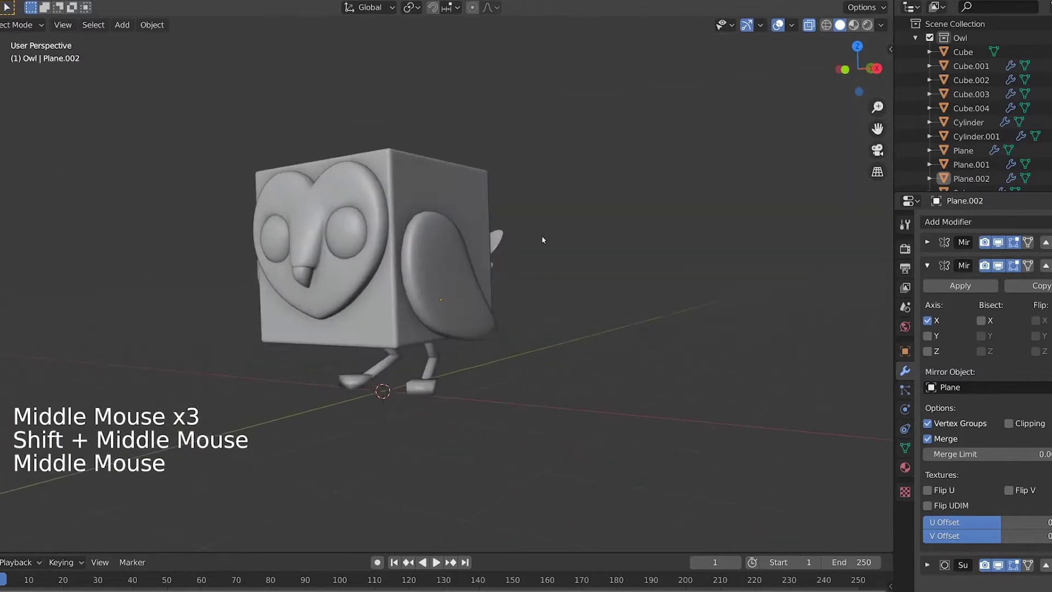
middle_click(433, 379, "alt")
middle_click_drag(450, 336, 416, 345)
middle_click_drag(416, 345, 436, 301, "shift")
Step: Select the owl's sphere eye, Cube.004 and Cube.001 and start moving them
right_click(380, 289)
right_click(380, 290, "shift")
right_click(380, 289, "shift")
key("g")
middle_click_drag(465, 368, 482, 328)
middle_click_drag(483, 329, 715, 242)
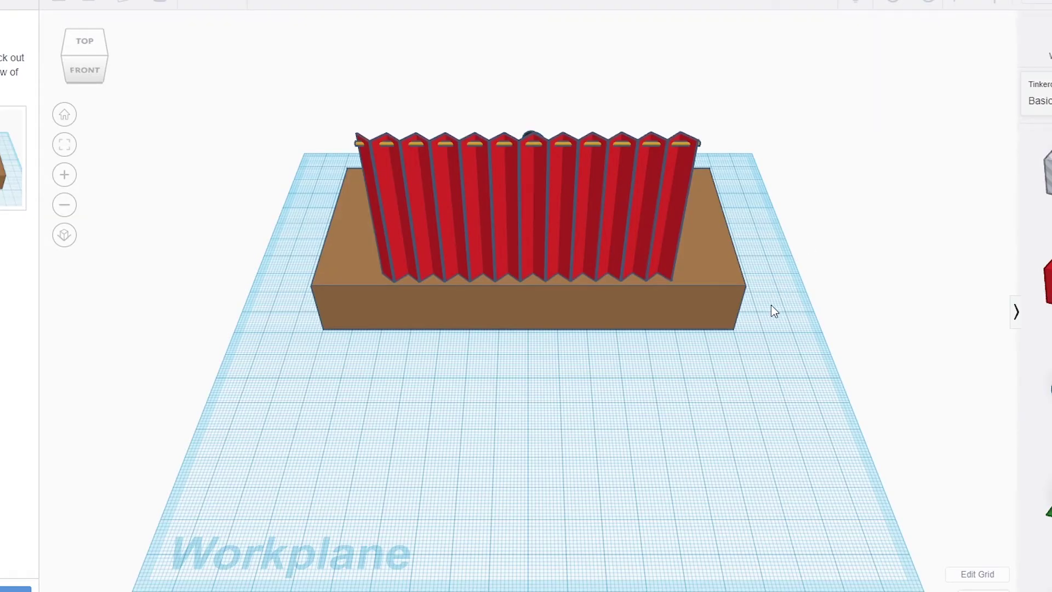
Step: Orbit, pan and zoom around the stage to inspect the curtain folds from the front and above
right_click_drag(761, 315, 545, 284)
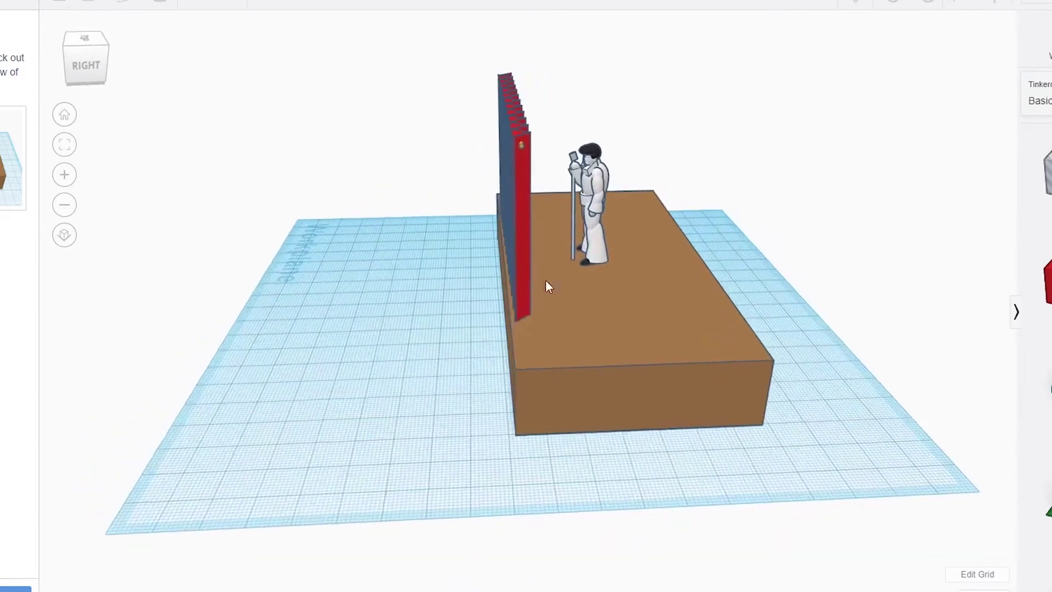
scroll(603, 232, "up", 6)
scroll(619, 224, "up", 1)
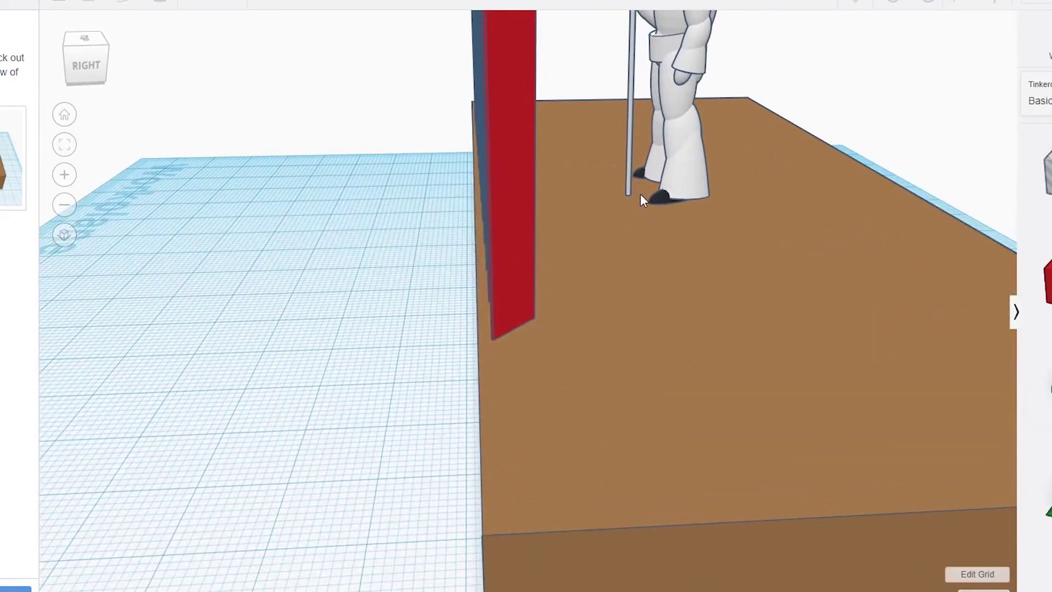
scroll(636, 252, "down", 5)
scroll(659, 310, "up", 2)
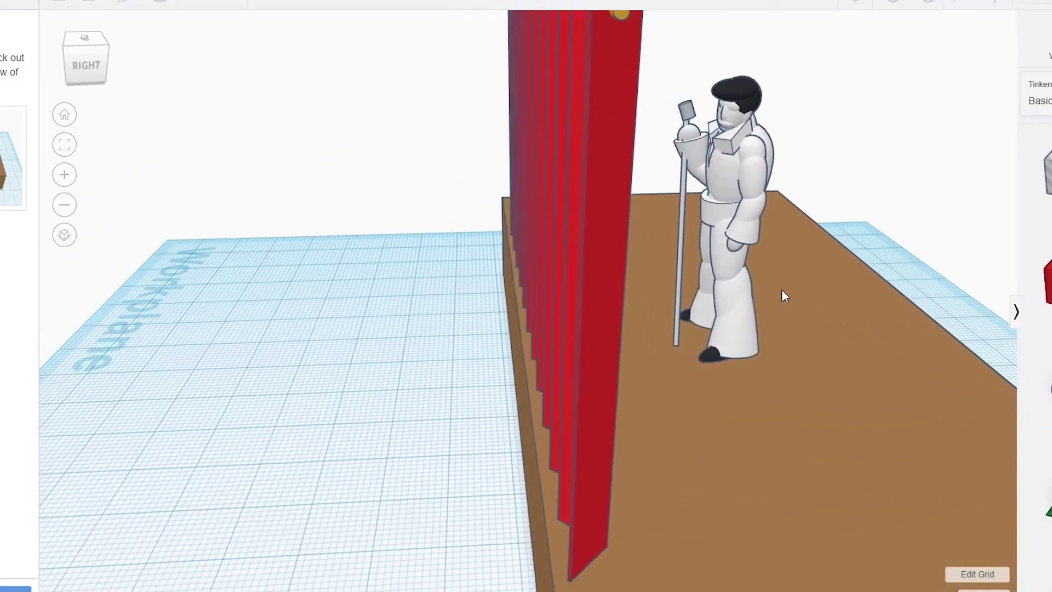
middle_click_drag(782, 291, 796, 289)
right_click_drag(772, 376, 741, 295)
scroll(707, 383, "down", 3)
right_click_drag(672, 363, 813, 261)
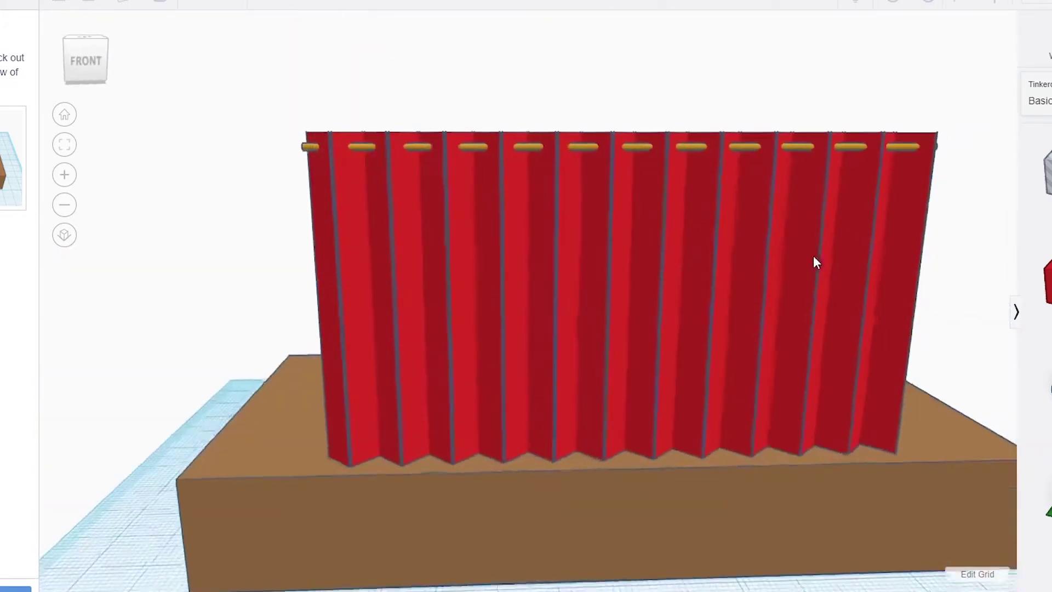
scroll(689, 261, "down", 4)
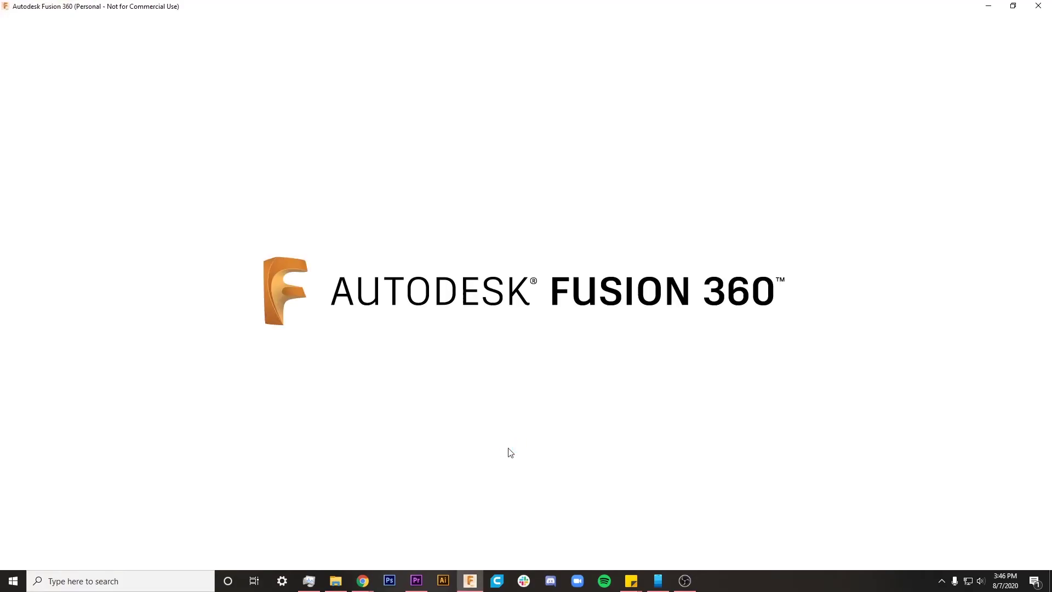
Step: Zoom and orbit the empty Fusion 360 workspace grid
scroll(527, 378, "down", 5)
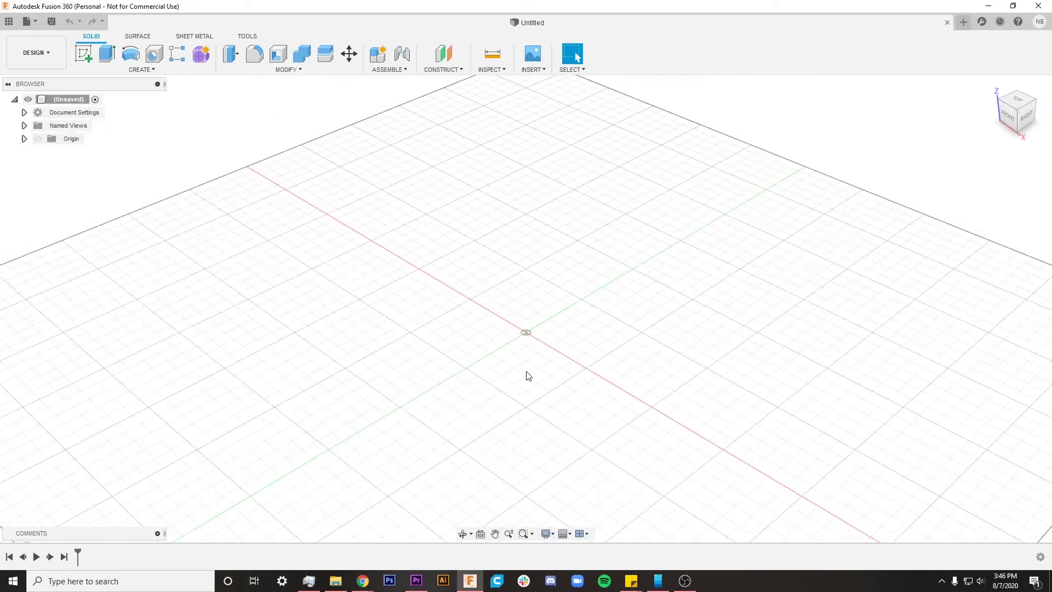
middle_click_drag(524, 394, 460, 371, "shift")
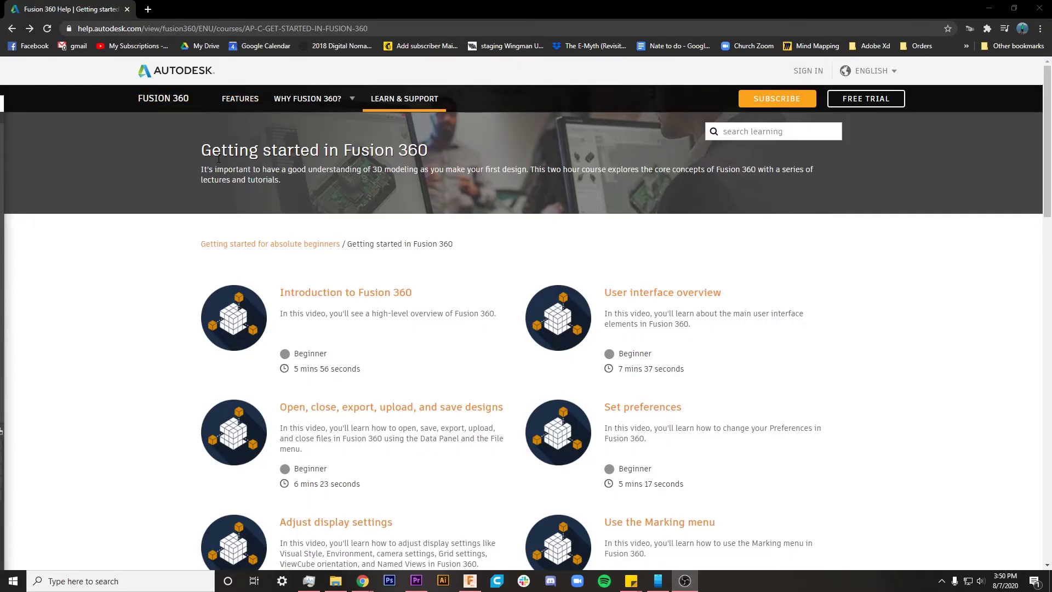
Step: Open the Create a project lesson from the course list and scroll down its page
scroll(461, 305, "down", 5)
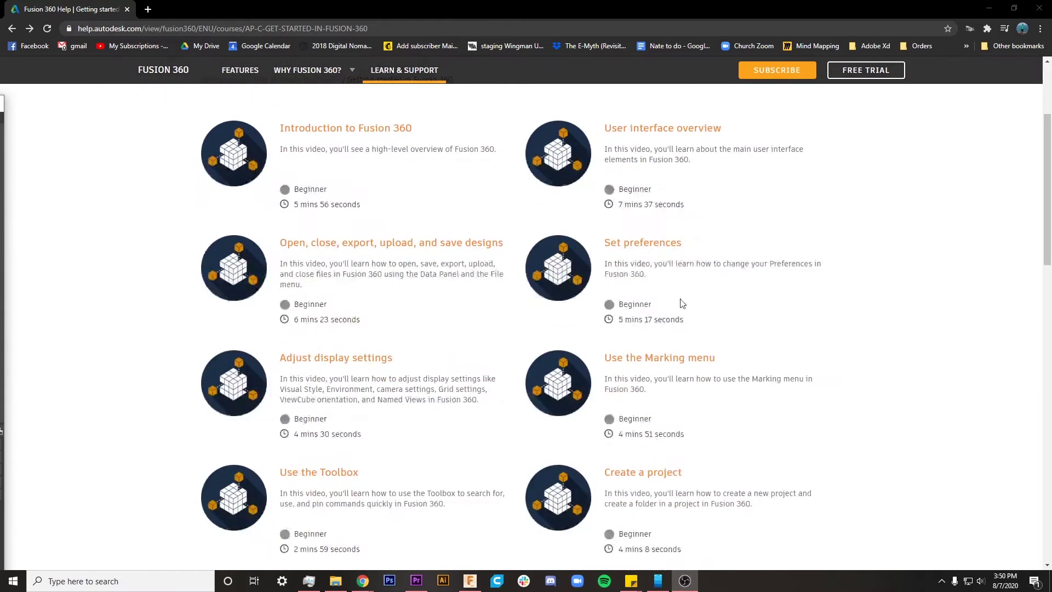
scroll(829, 322, "down", 3)
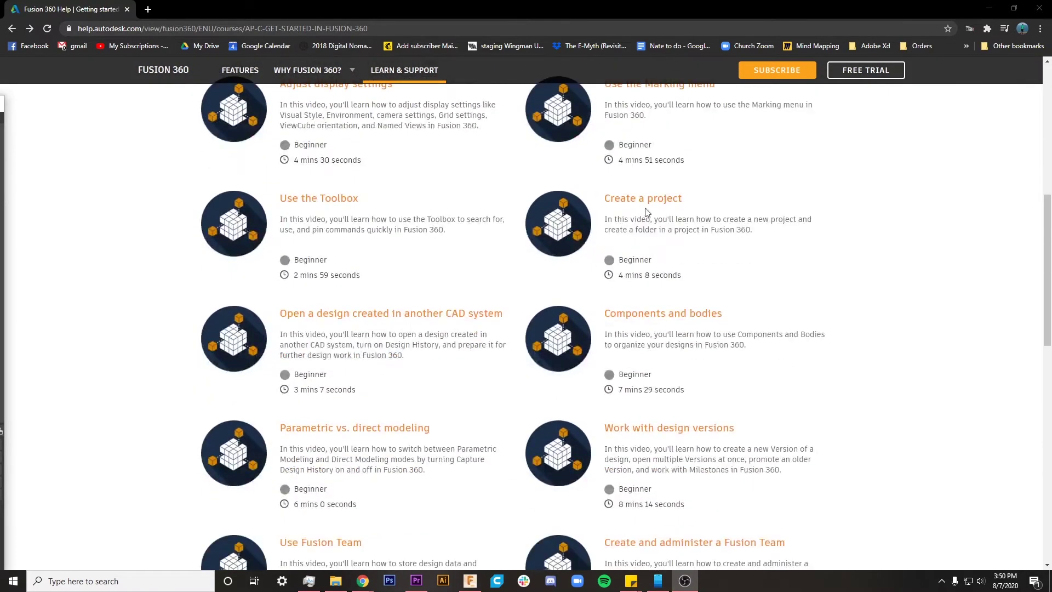
left_click(648, 212)
scroll(685, 302, "down", 3)
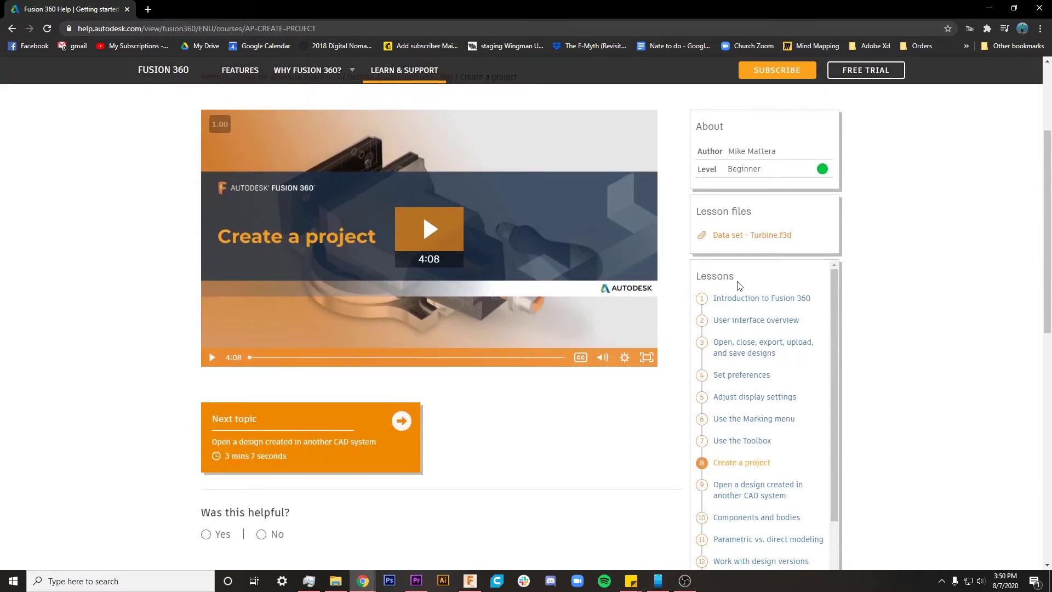
scroll(747, 413, "down", 4)
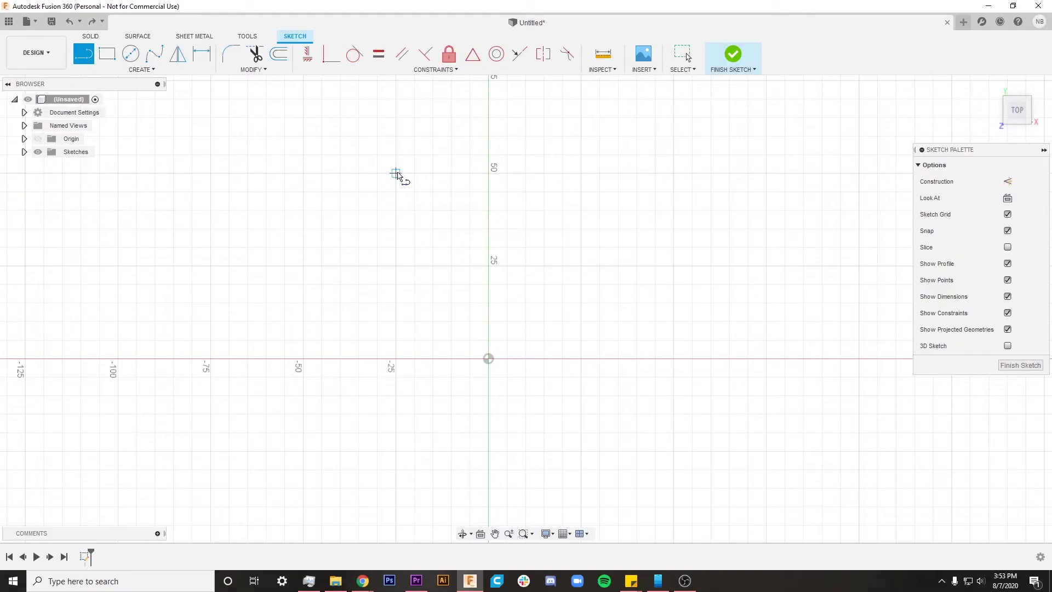
Step: Draw a 60 mm vertical line, then orbit the Xbox Controller Holder v21 to a straight-on view
left_click(396, 173)
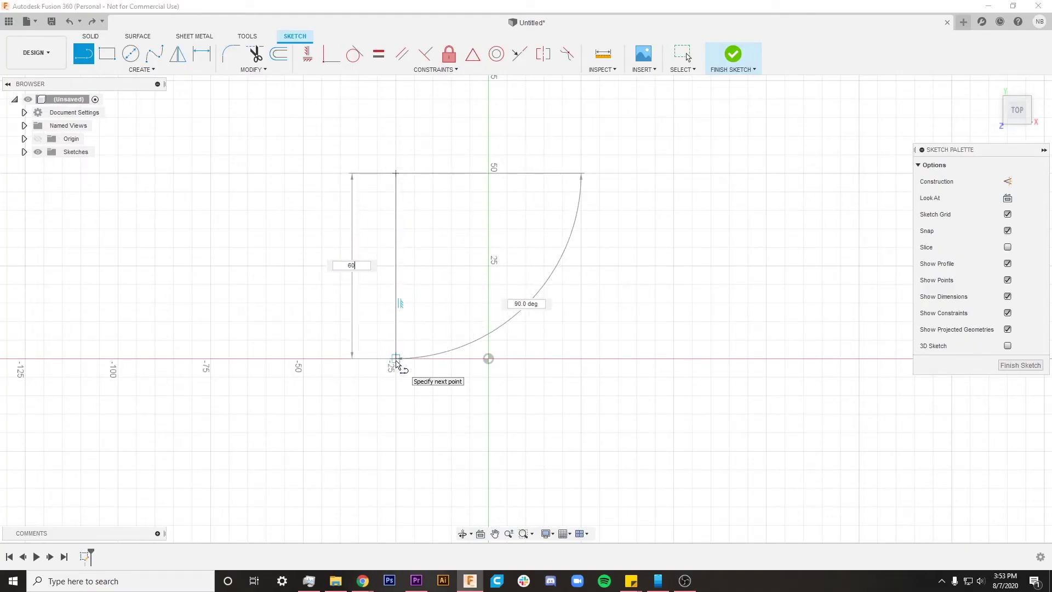
key("Escape")
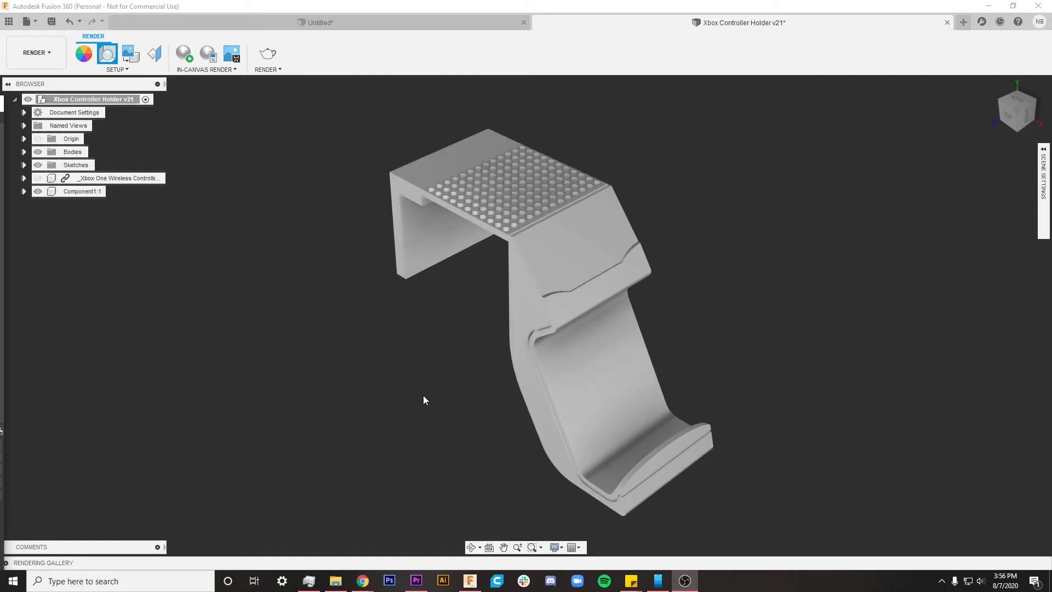
middle_click_drag(450, 414, 829, 368, "shift")
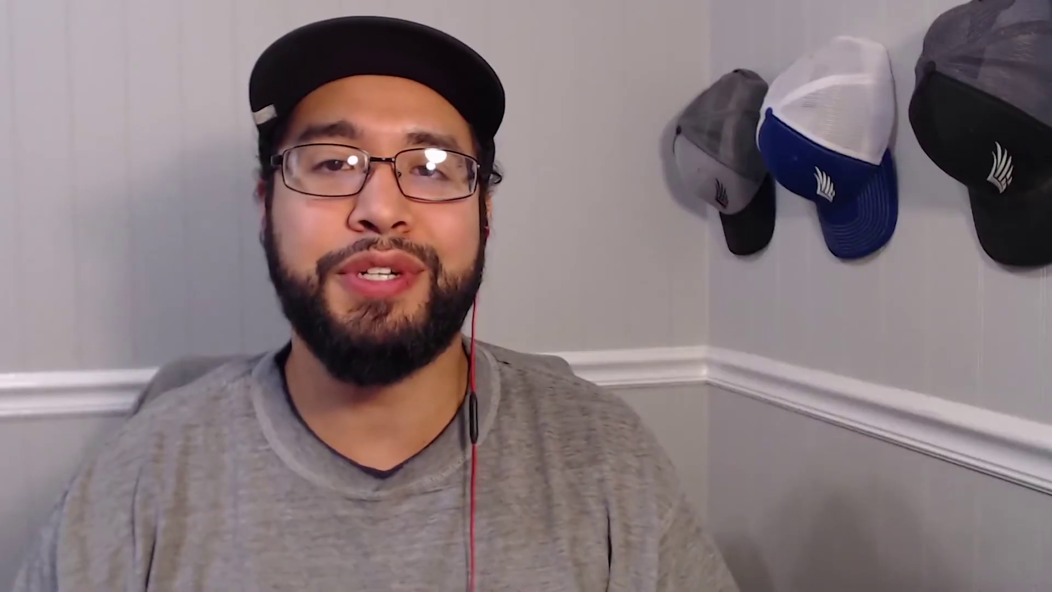